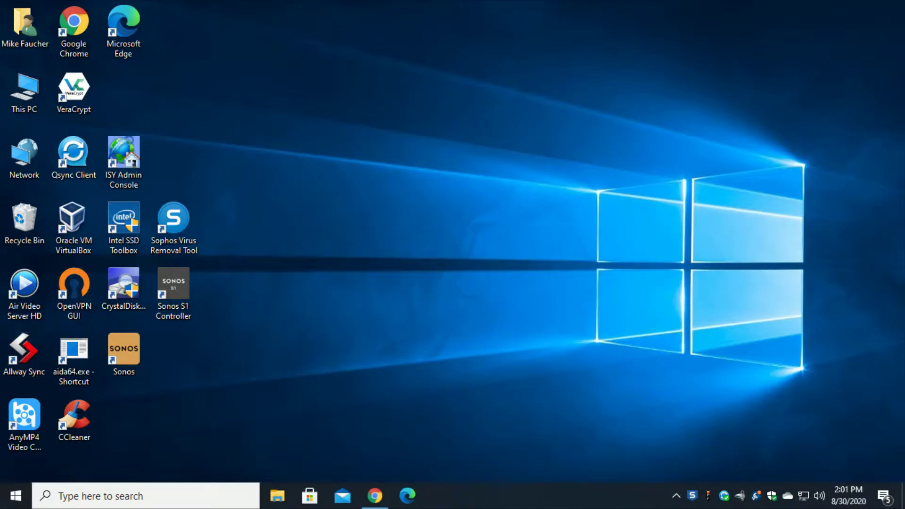
Bring the veracrypt.fr Downloads page listing VeraCrypt 1.24-Update7 forward in Chrome
left_click(374, 495)
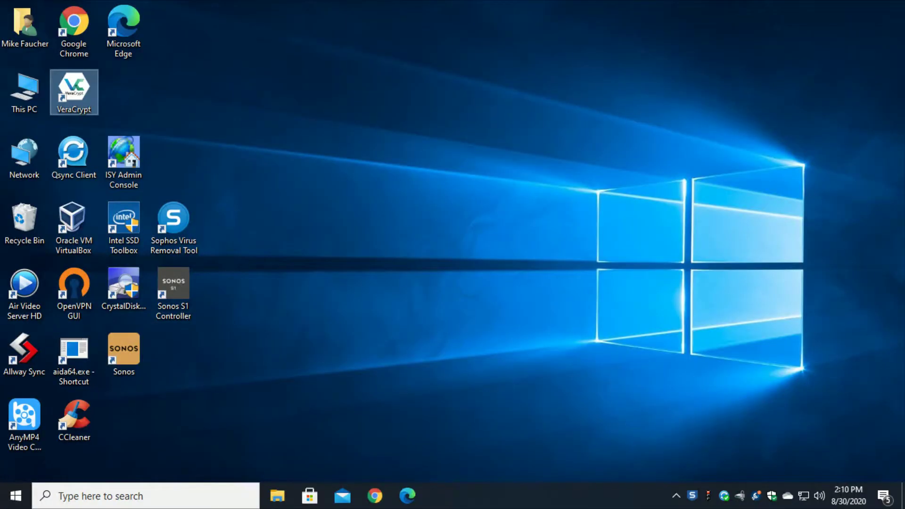
Launch VeraCrypt from the desktop and open Tools > Traveler Disk Setup
double_click(73, 89)
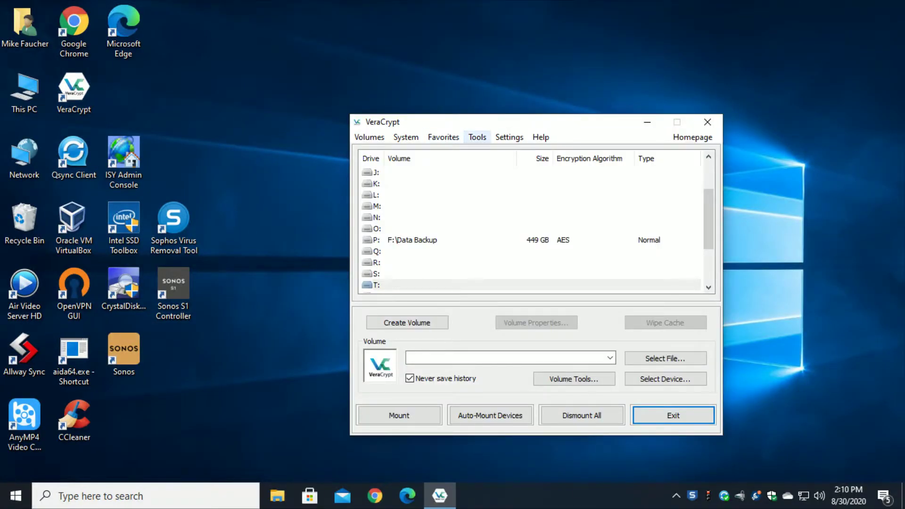
left_click(477, 137)
left_click(477, 137)
key("Left")
key("Right")
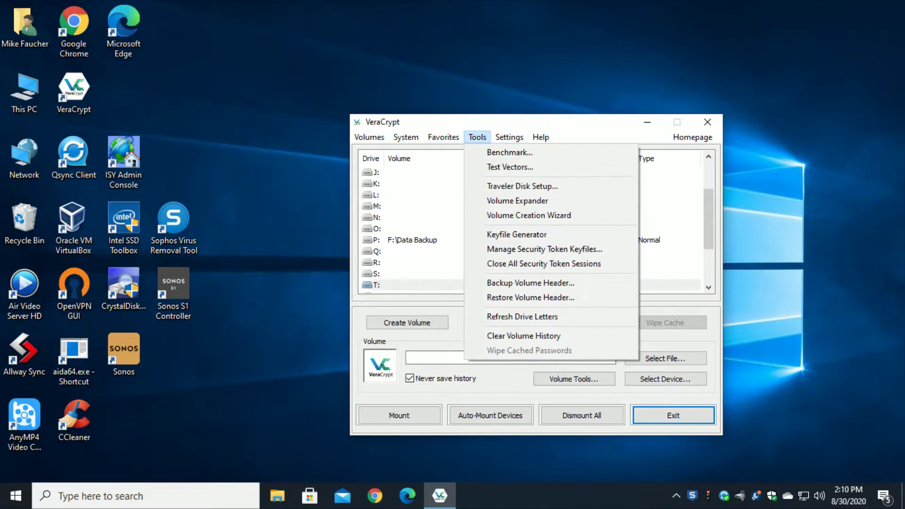
key("Down")
key("Down")
key("Down")
key("Return")
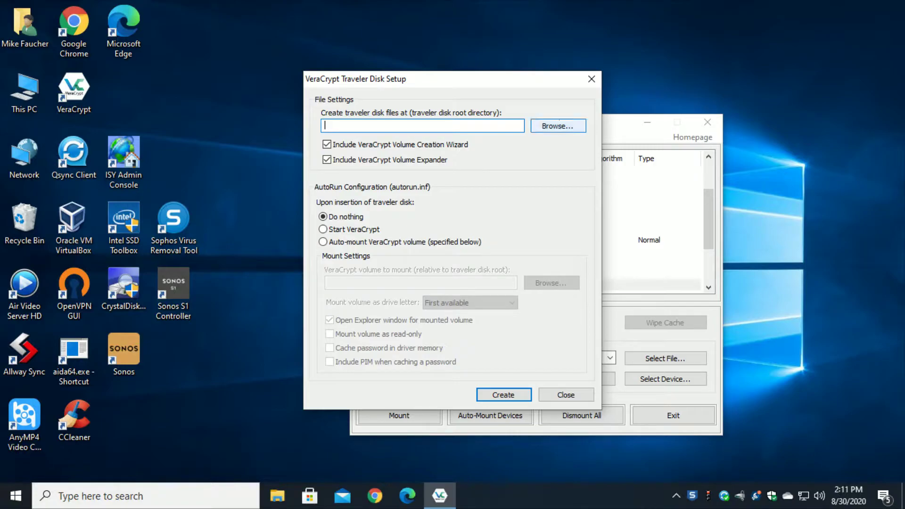
Set VeraCrypt Traveler Disk (E:) as the traveler disk root directory
left_click(558, 126)
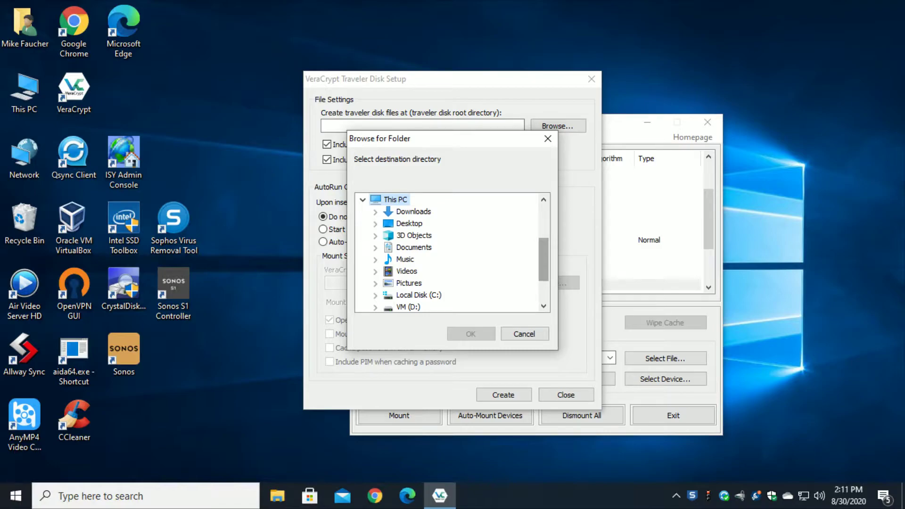
scroll(451, 252, "down", 2)
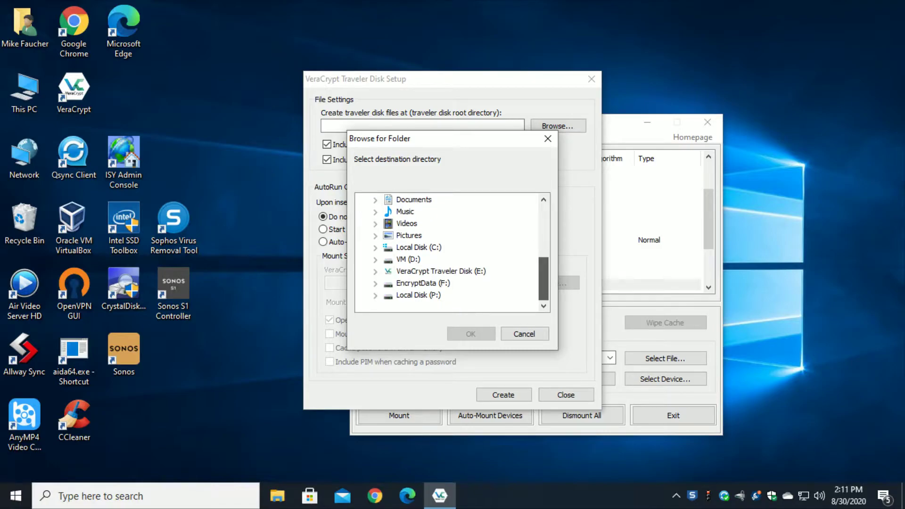
left_click(441, 271)
left_click(470, 334)
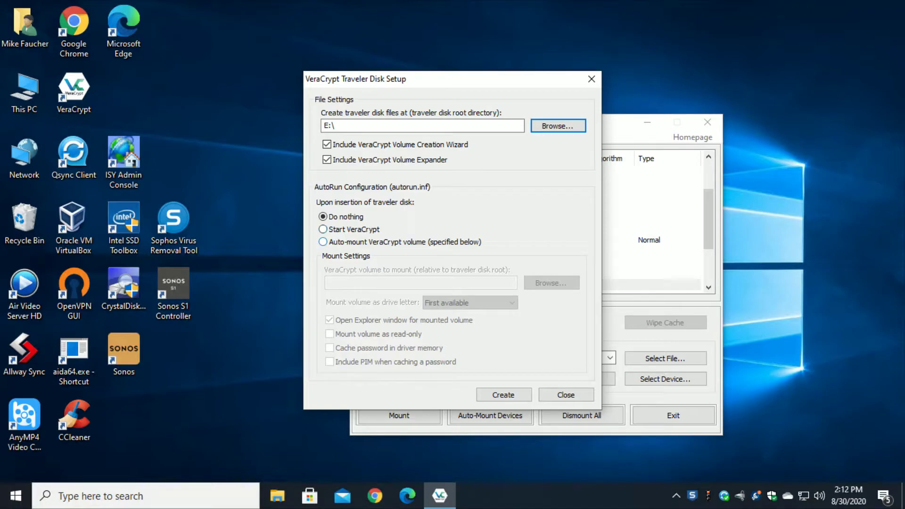
Choose to start VeraCrypt on insertion and create the traveler disk files on E:
left_click(323, 229)
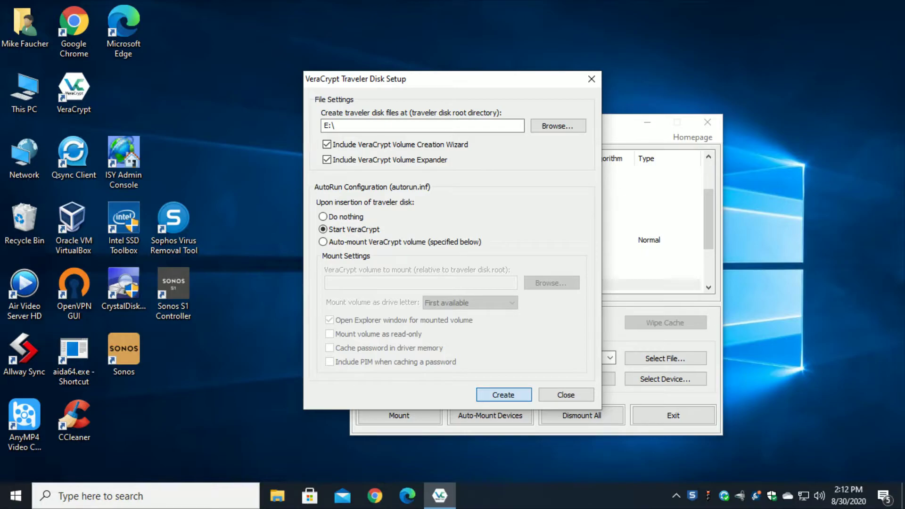
left_click(503, 394)
left_click(557, 307)
left_click(277, 495)
Check that Secret (E:) holds the VeraCrypt folder and autorun.inf, then close File Explorer
double_click(613, 343)
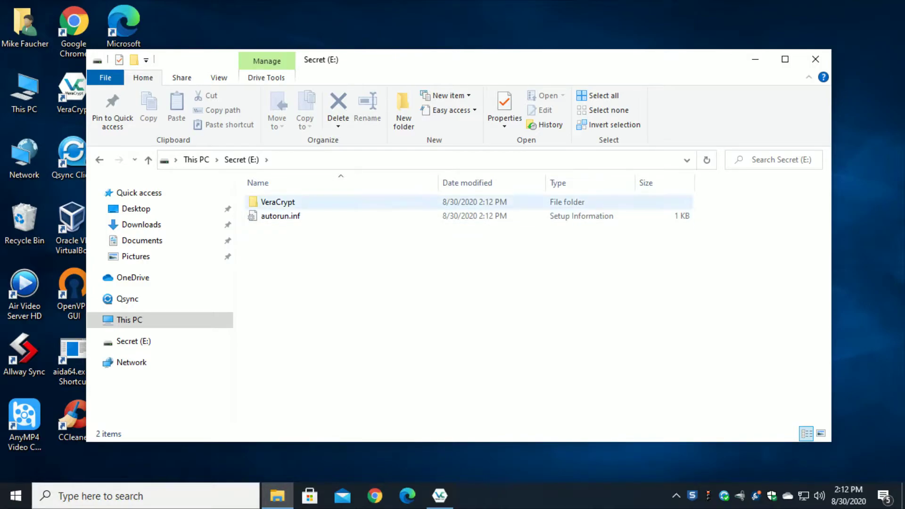
double_click(278, 202)
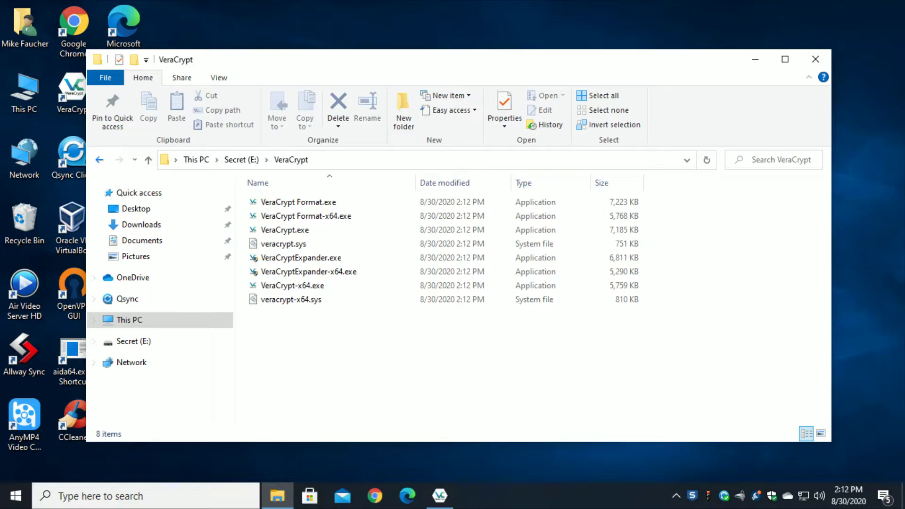
left_click(99, 159)
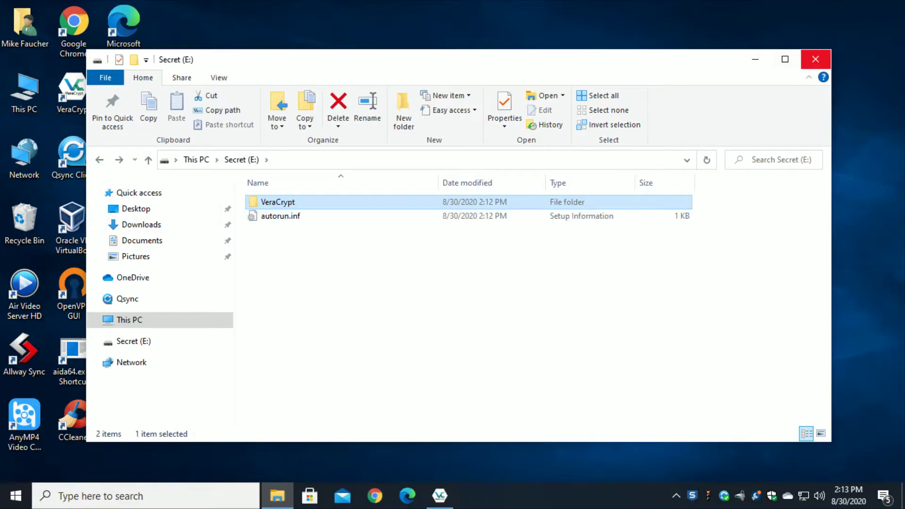
left_click(815, 59)
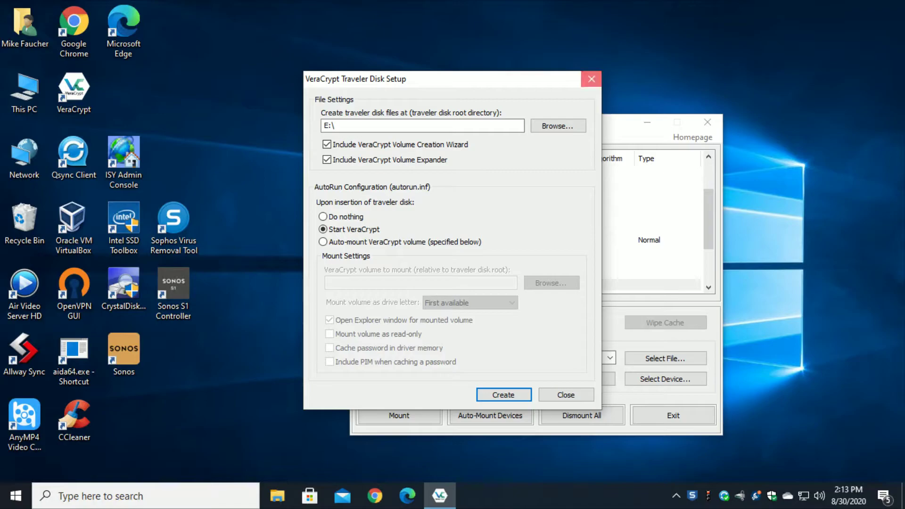
Close Traveler Disk Setup, move the main window aside, and launch the Volume Creation Wizard
left_click(591, 79)
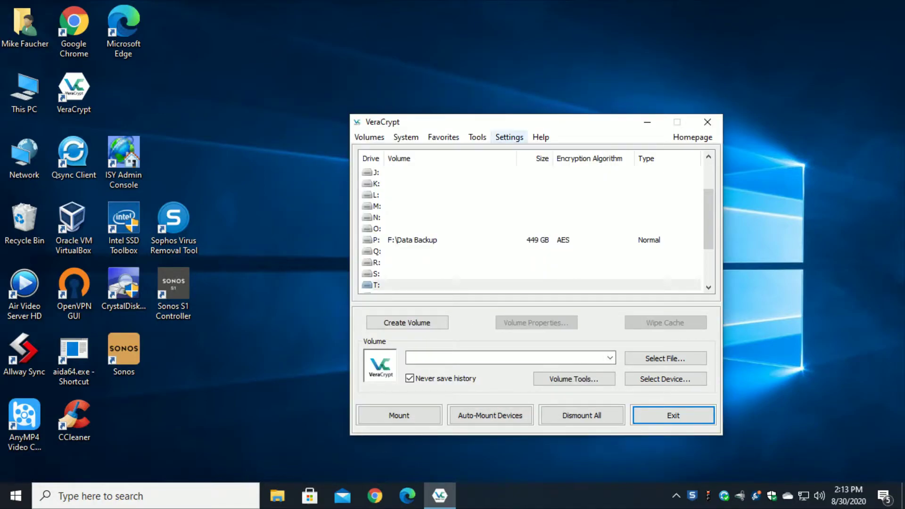
left_click_drag(509, 121, 458, 97)
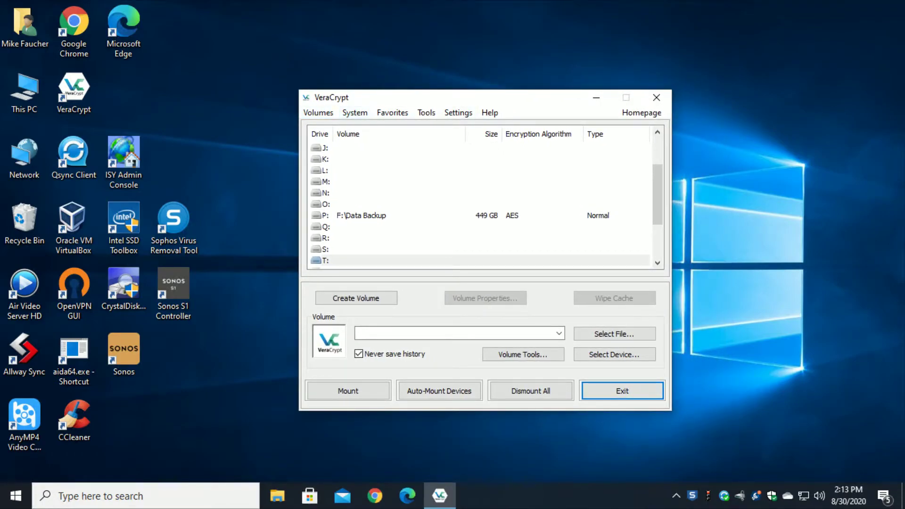
left_click(356, 298)
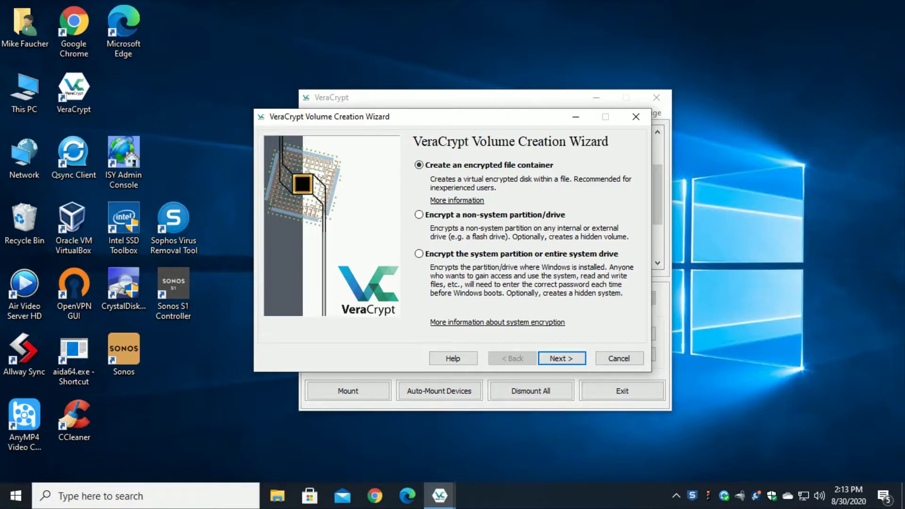
left_click(277, 496)
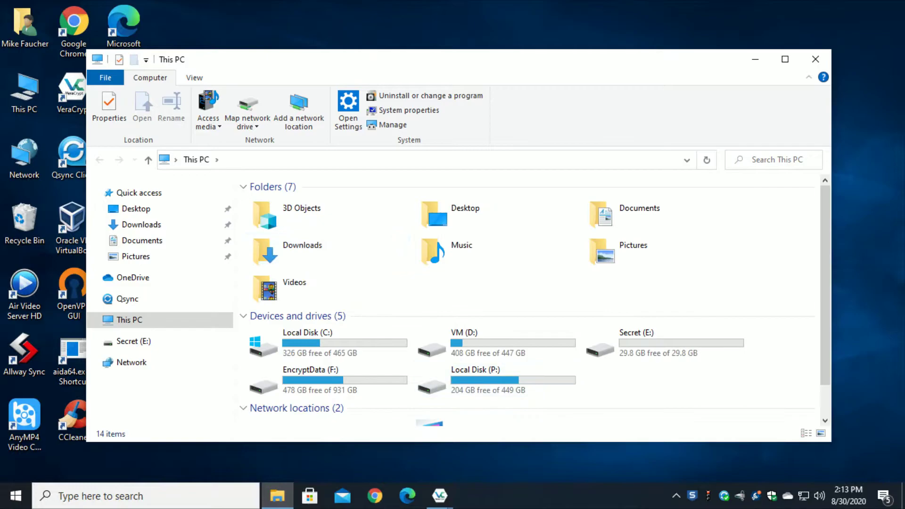
double_click(613, 344)
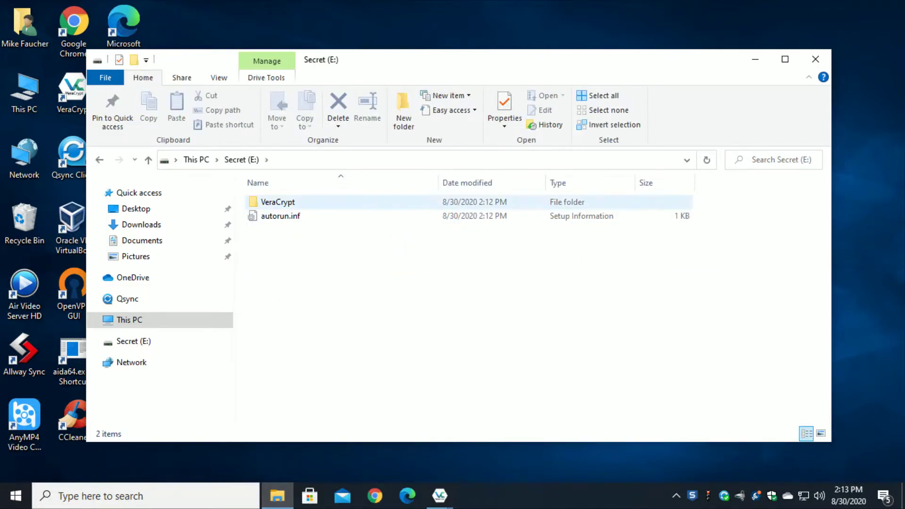
double_click(273, 202)
left_click(285, 229)
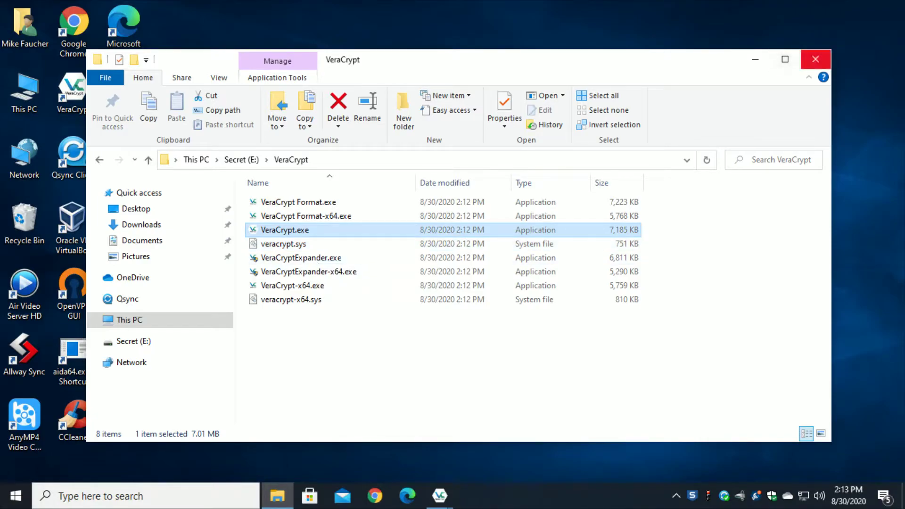
left_click(755, 59)
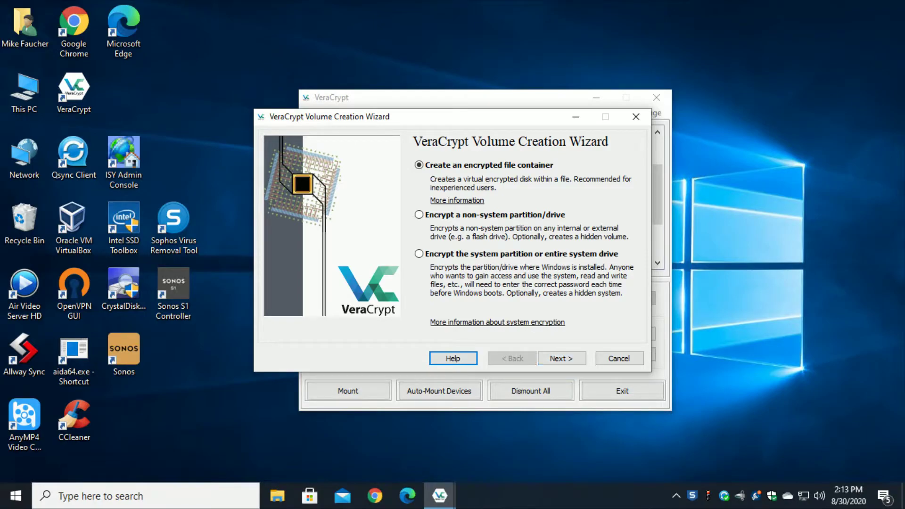
Choose a standard encrypted file container and start selecting its file location
left_click(561, 358)
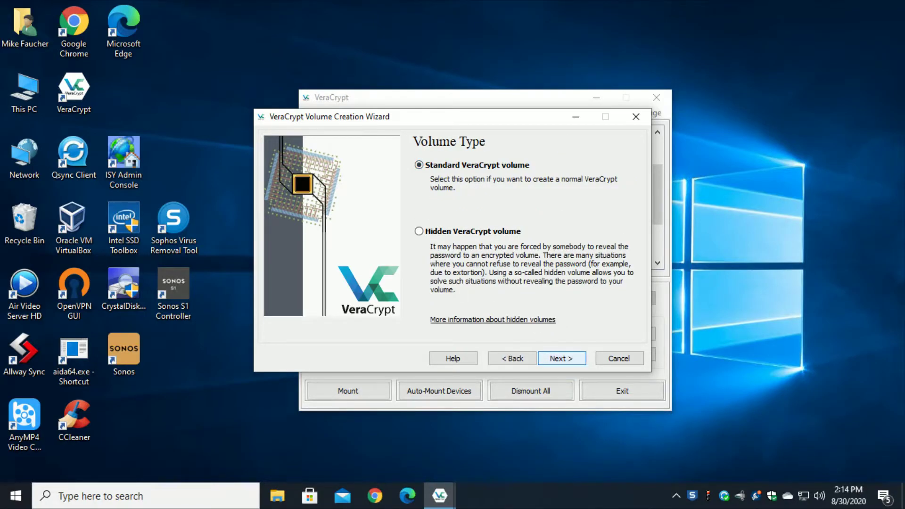
key("Return")
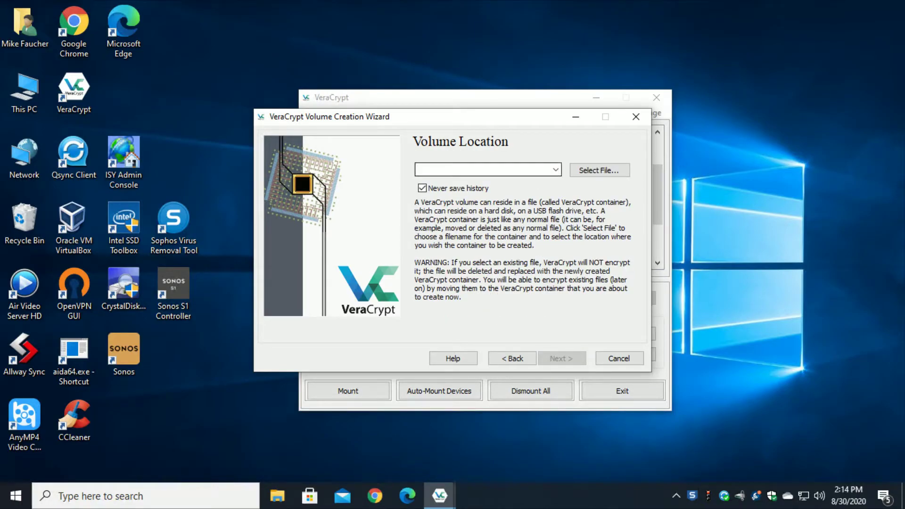
key("Tab")
key("Return")
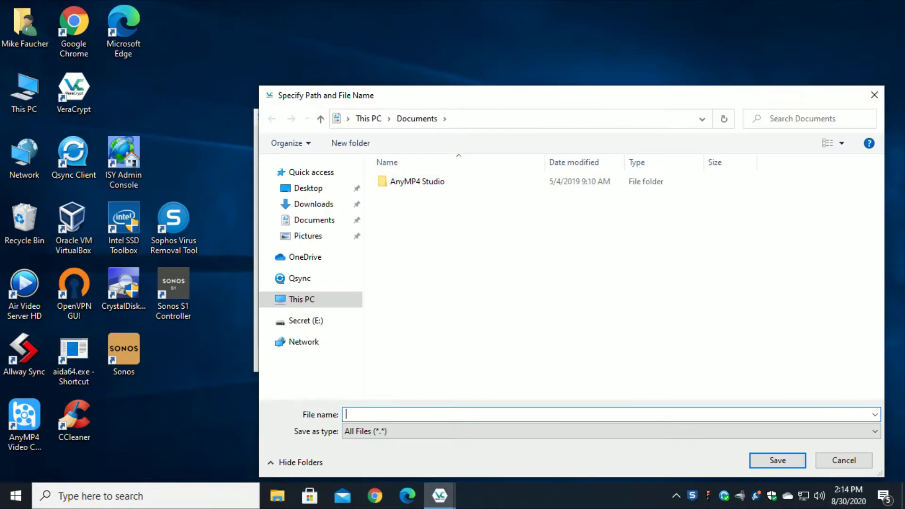
Create a Data folder on E: and save the container as 'Protected Files' there
left_click(305, 318)
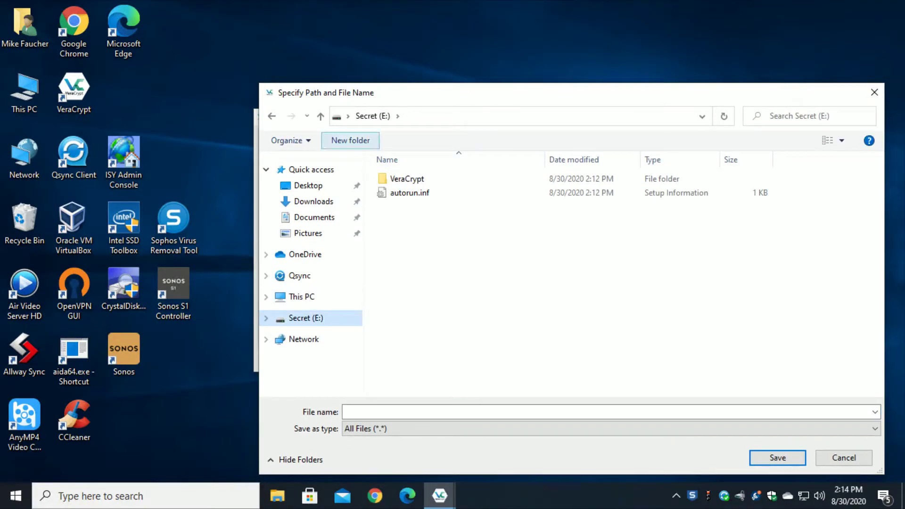
left_click(350, 140)
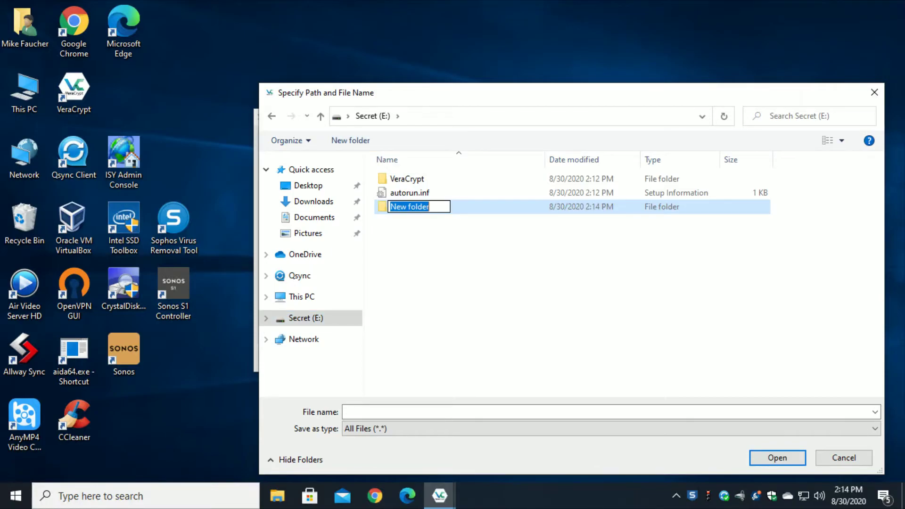
type("Data")
key("Return")
key("Return")
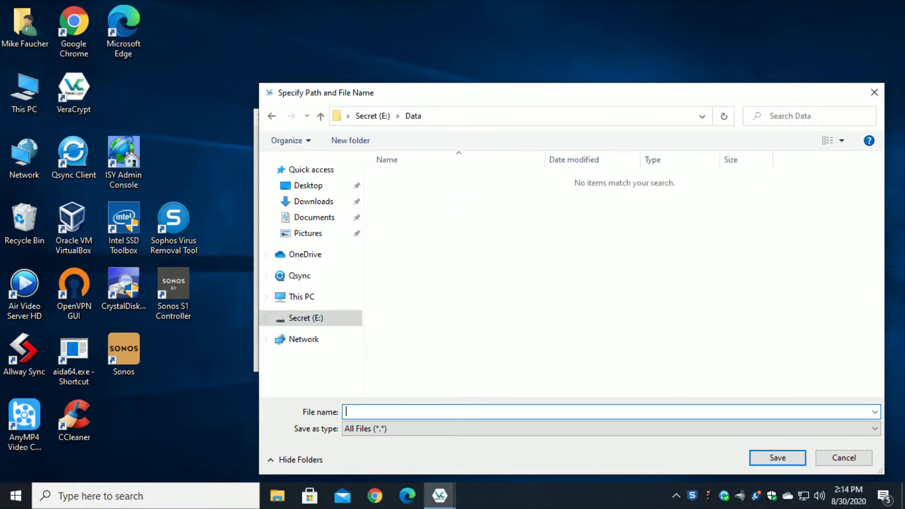
type("Protected Files")
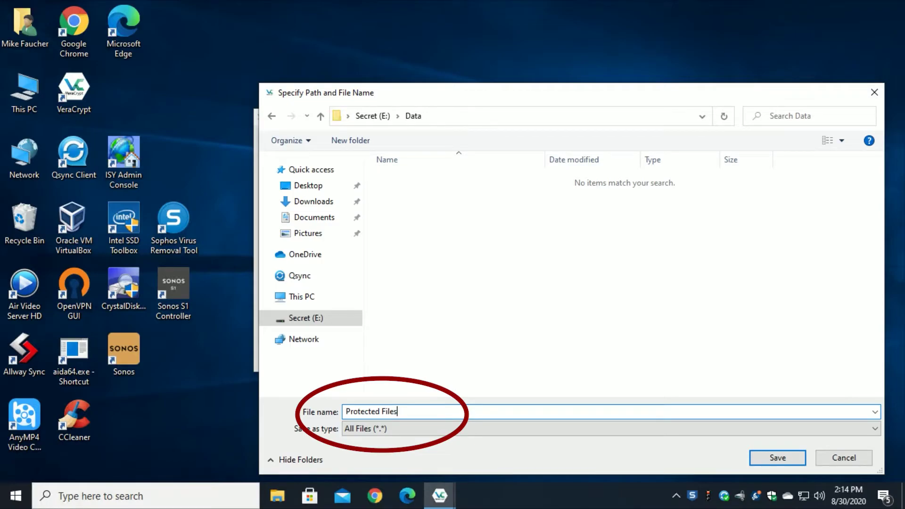
key("Return")
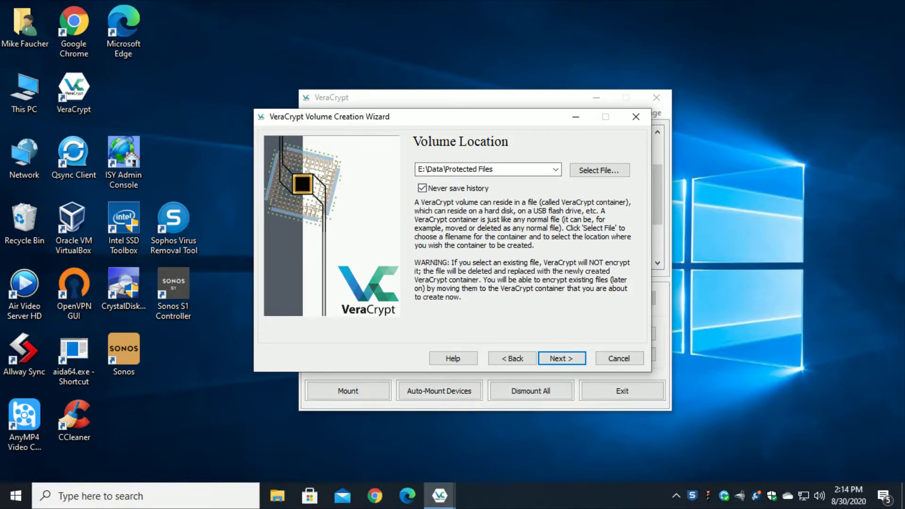
Accept E:\Data\Protected Files with AES/SHA-512 and enter a container size of 5 GB
key("Return")
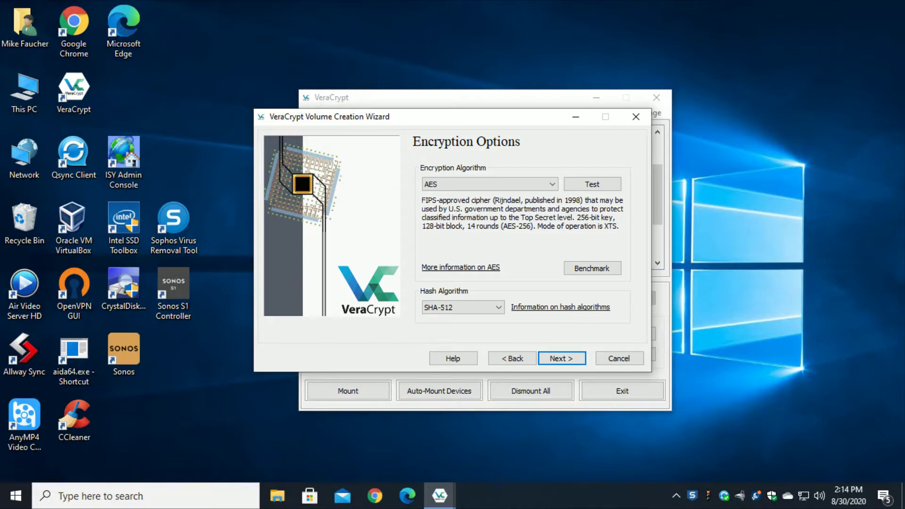
key("Return")
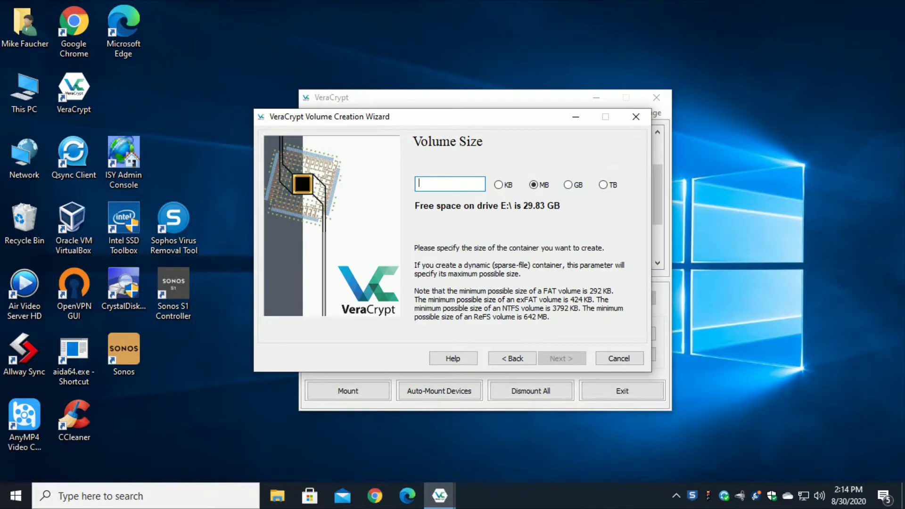
key("Tab")
key("Right")
left_click(450, 184)
type("5")
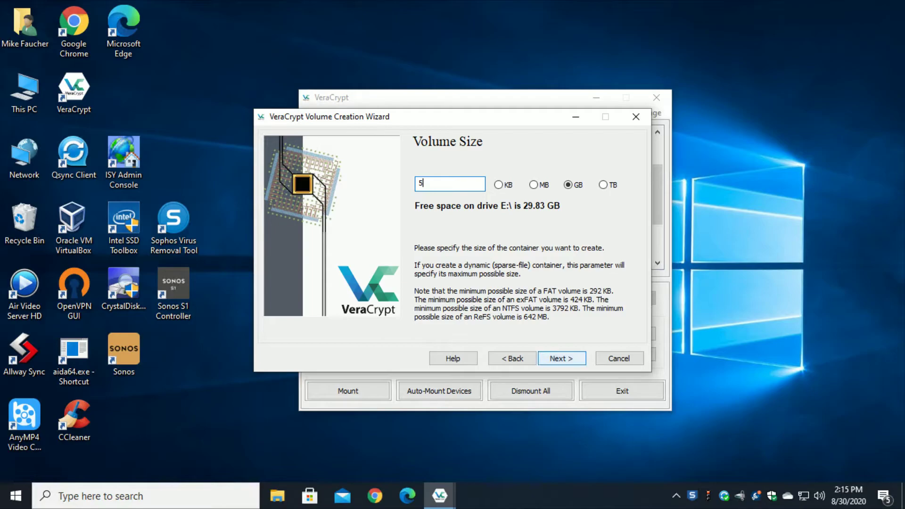
Confirm the 5 GB size, keep the short password, and allow files larger than 4 GB
key("Return")
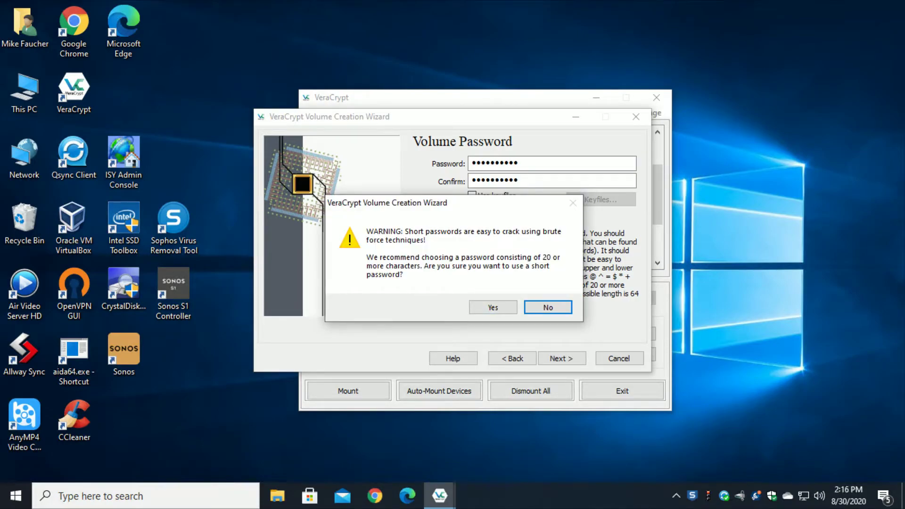
key("Left")
key("Return")
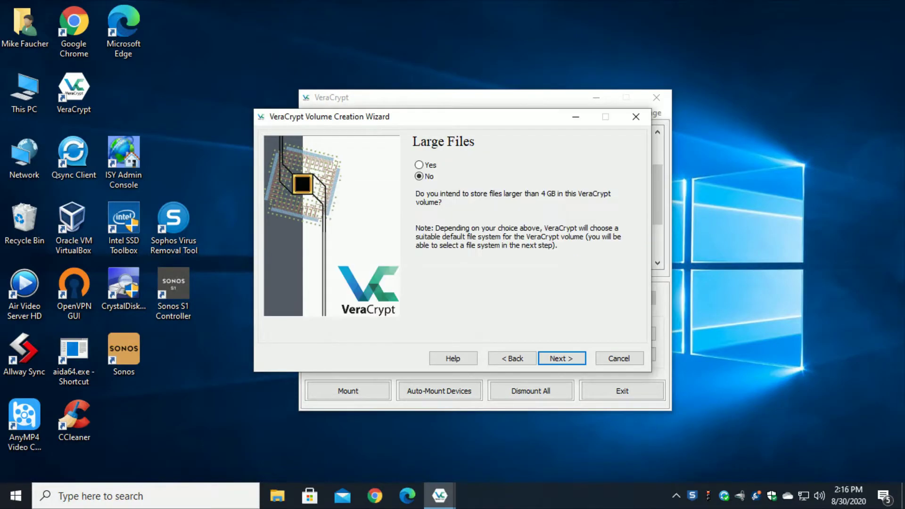
left_click(419, 165)
key("Return")
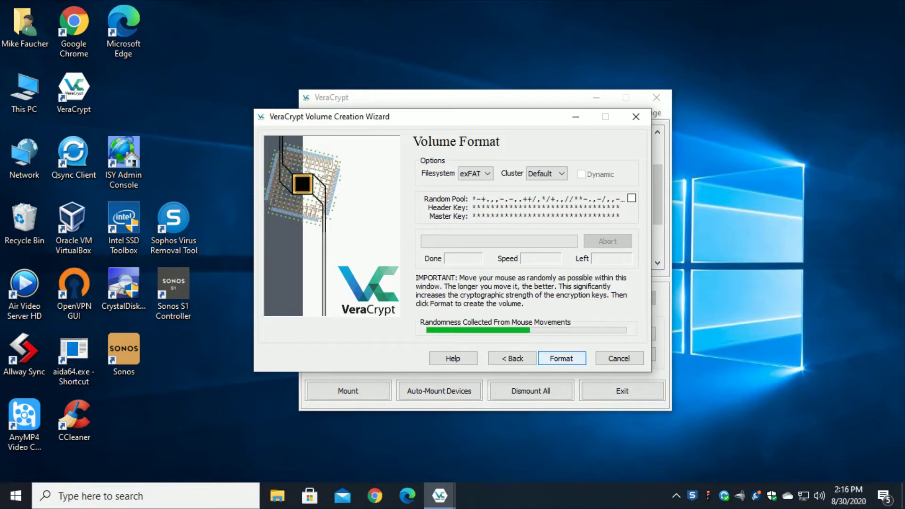
Format the new 5 GB exFAT container until the volume is created
left_click(561, 359)
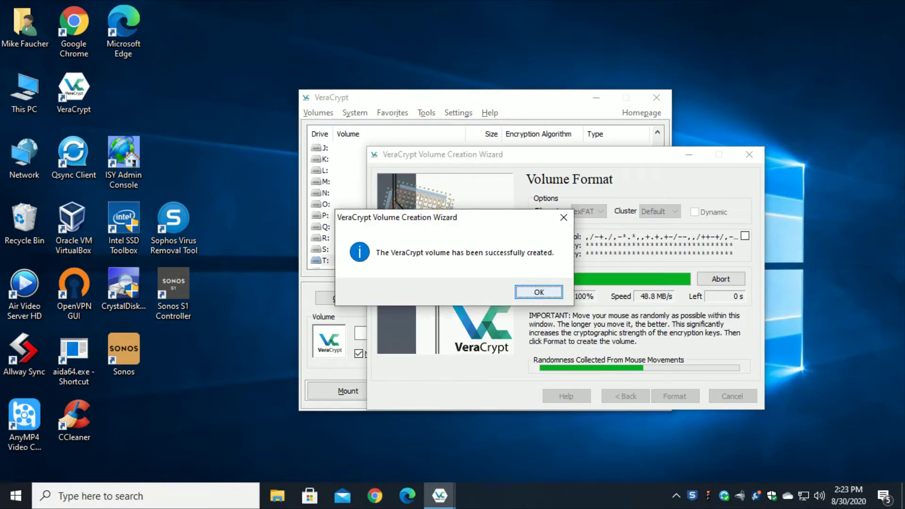
Dismiss the volume-created message and exit the Volume Creation Wizard
key("Return")
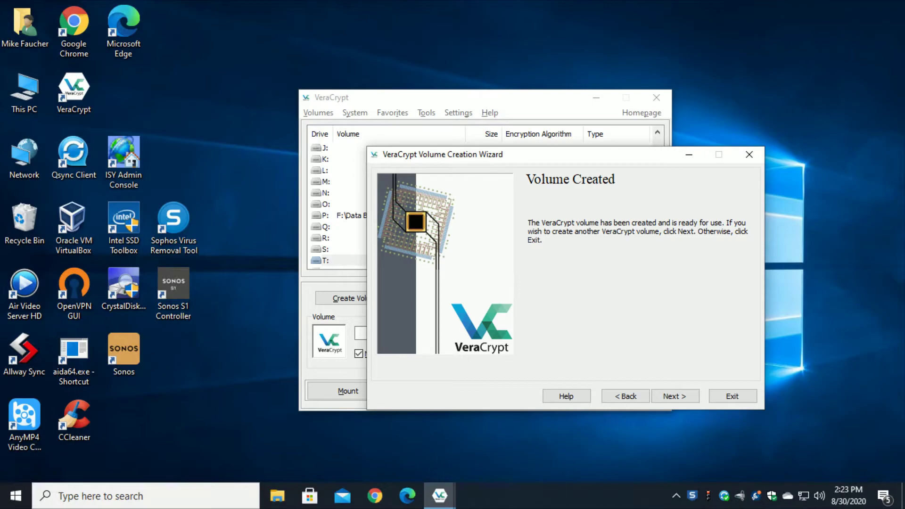
left_click(732, 396)
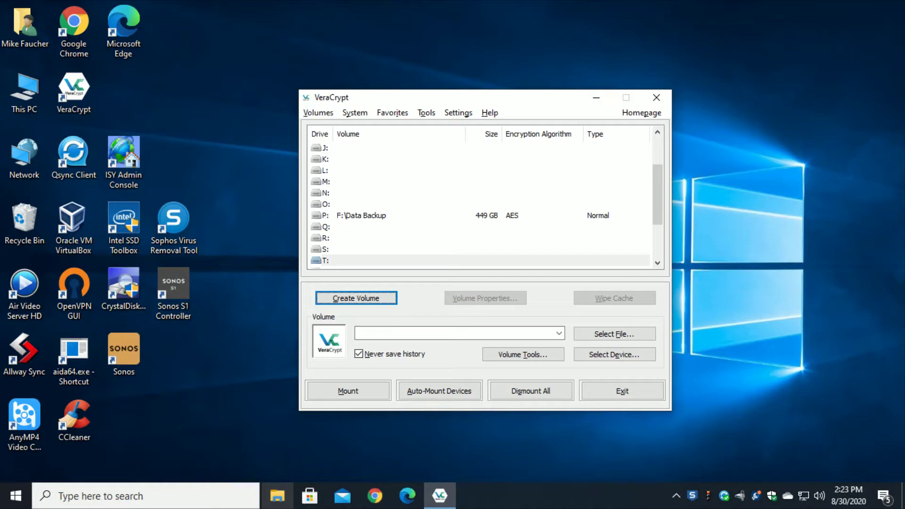
left_click(277, 496)
key("Return")
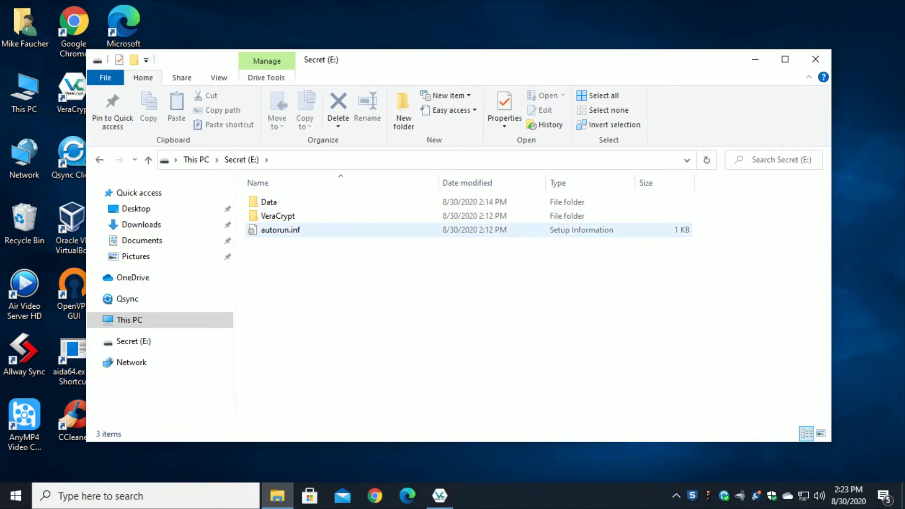
double_click(269, 202)
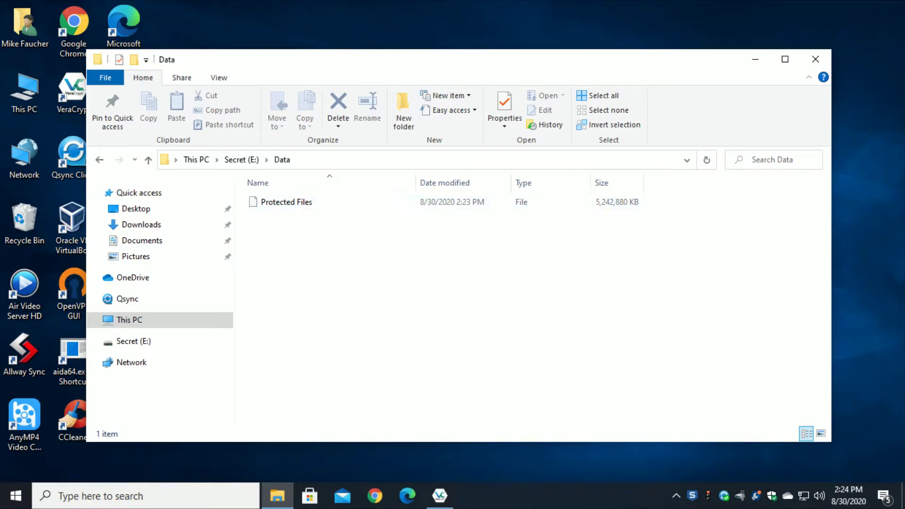
left_click(815, 59)
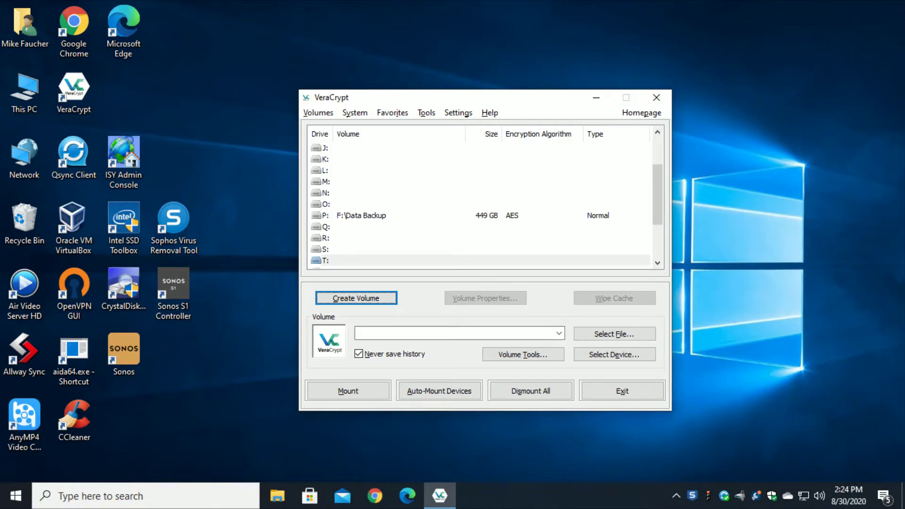
Open the VeraCrypt folder on the Secret (E:) drive in File Explorer
key("super+e")
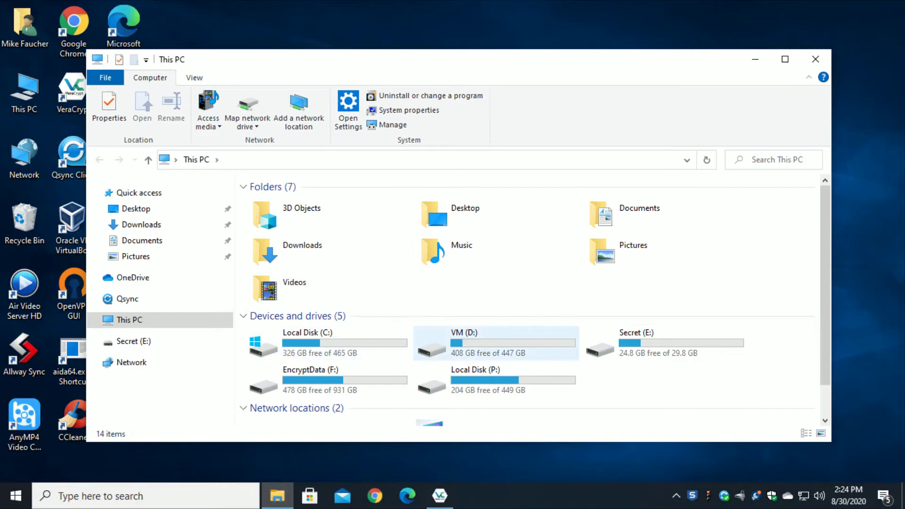
key("Right")
key("Return")
key("Down")
key("Return")
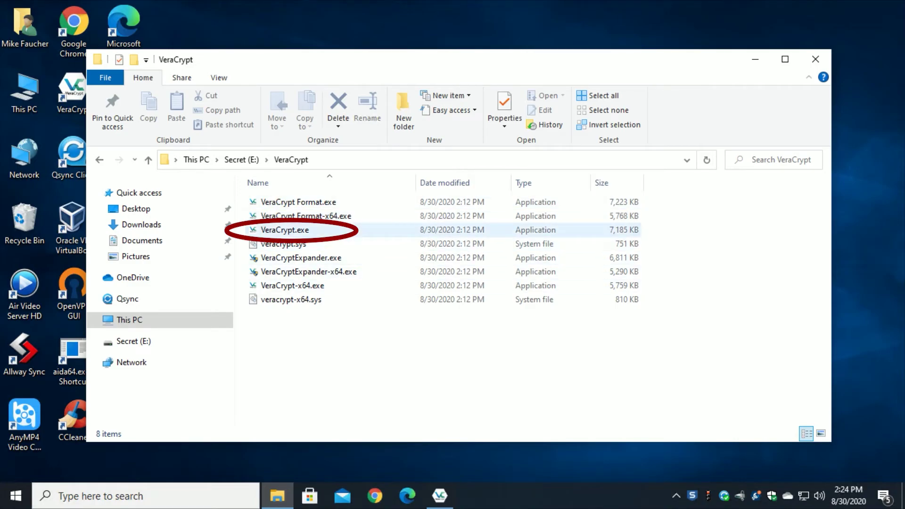
Create a shortcut to VeraCrypt.exe and cut it for moving
left_click(320, 230)
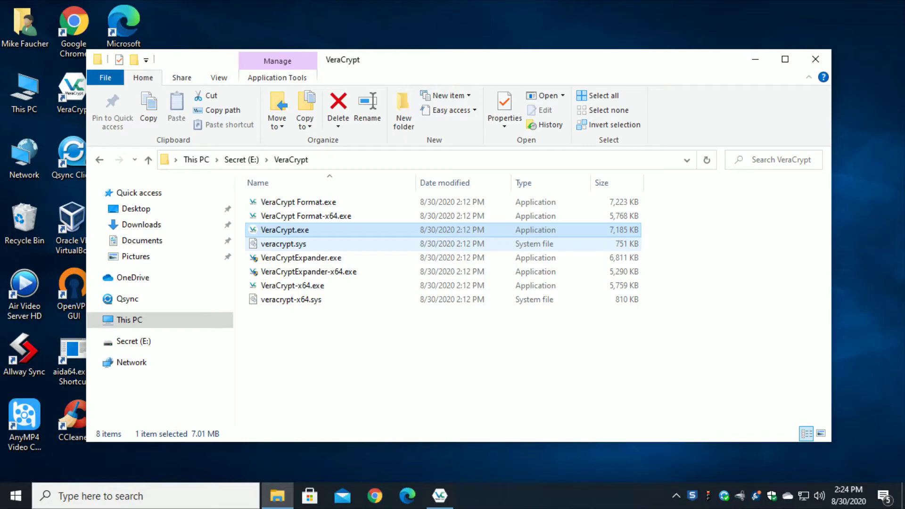
right_click(314, 230)
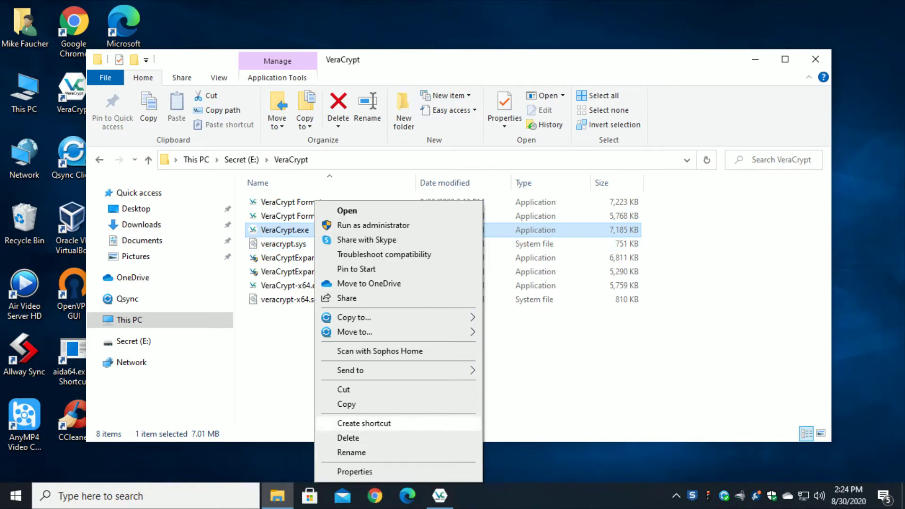
left_click(364, 424)
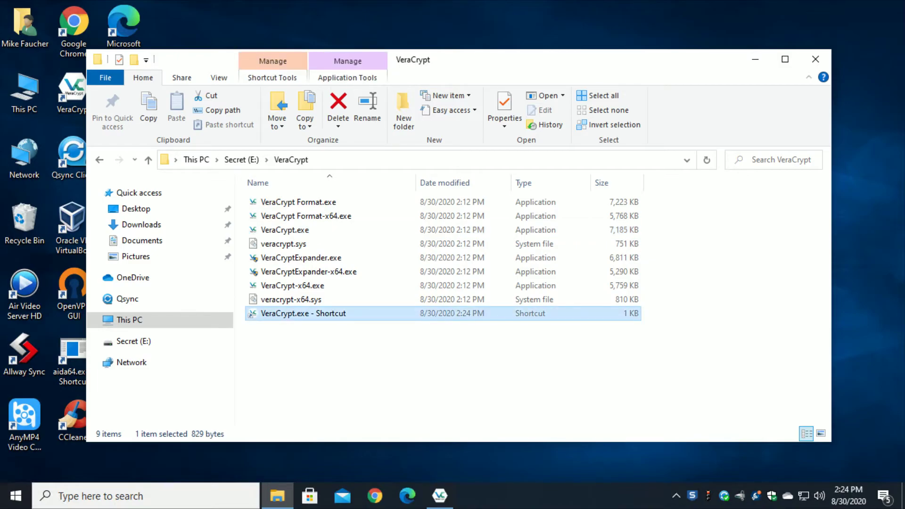
right_click(323, 312)
left_click(358, 218)
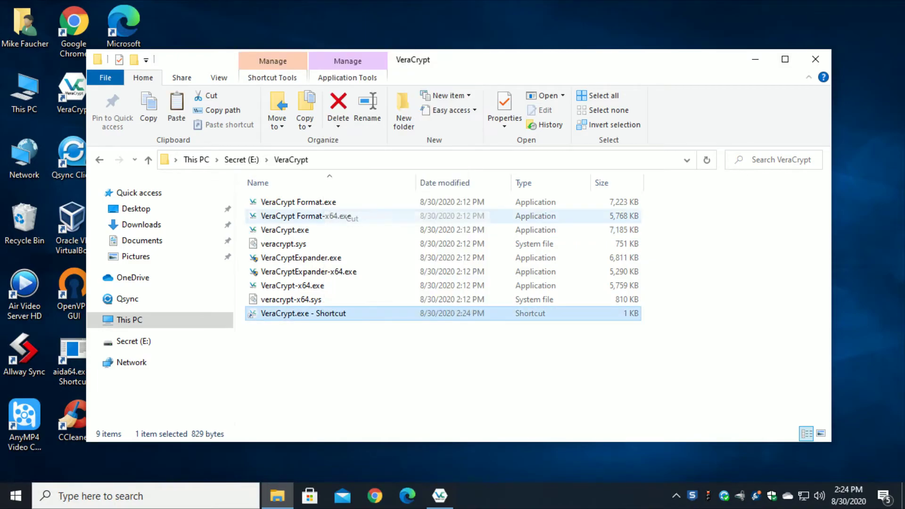
Paste the VeraCrypt.exe shortcut into the root of Secret (E:) and launch VeraCrypt from it
left_click(242, 160)
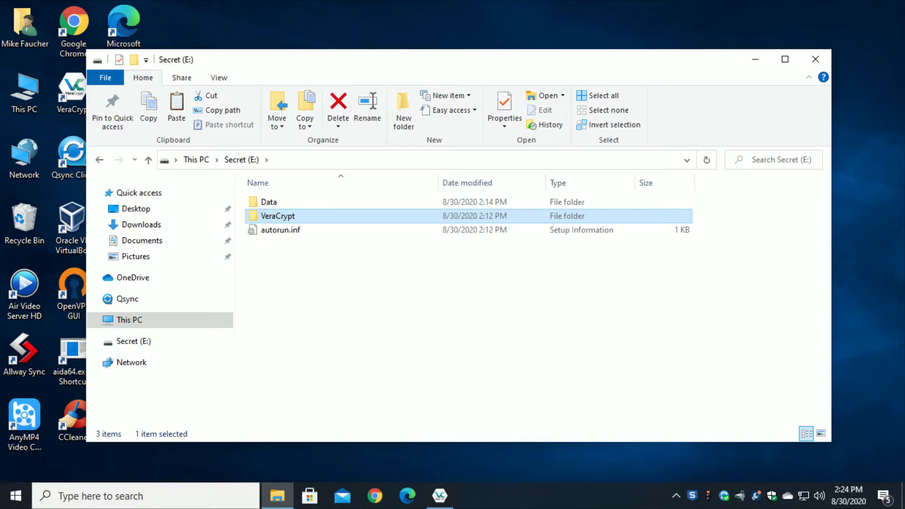
right_click(302, 258)
left_click(335, 351)
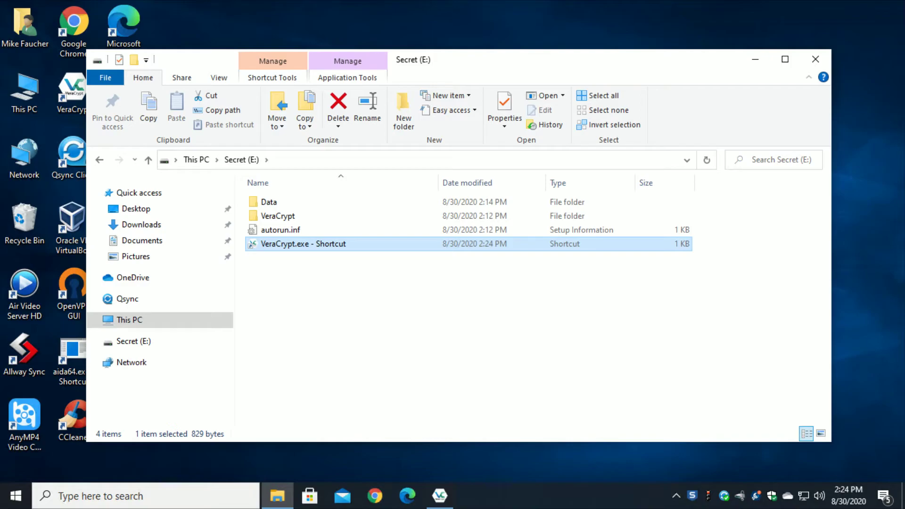
key("Return")
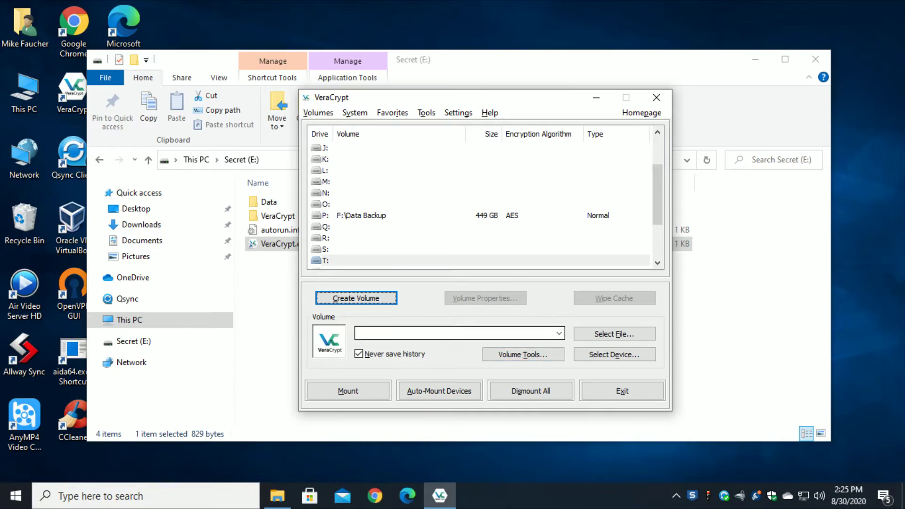
Select the container file E:\Data\Protected Files as the volume to mount
left_click(615, 334)
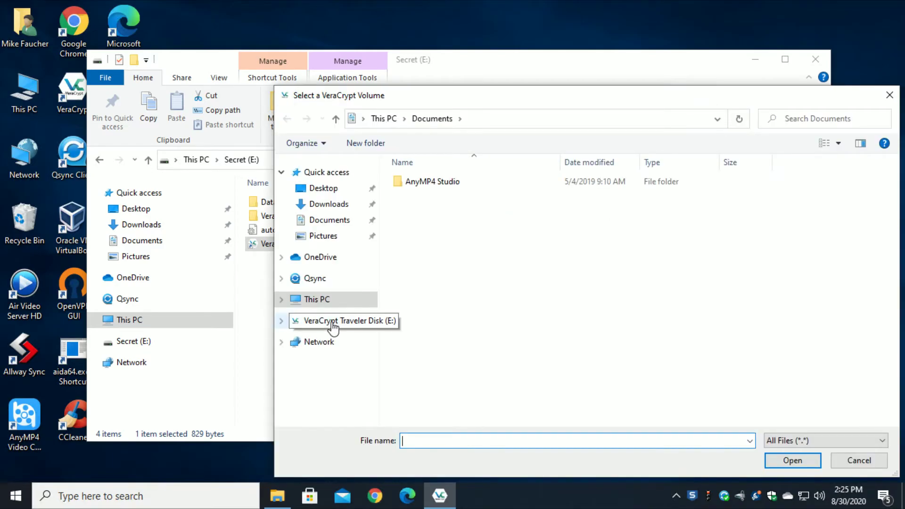
left_click(353, 302)
double_click(452, 389)
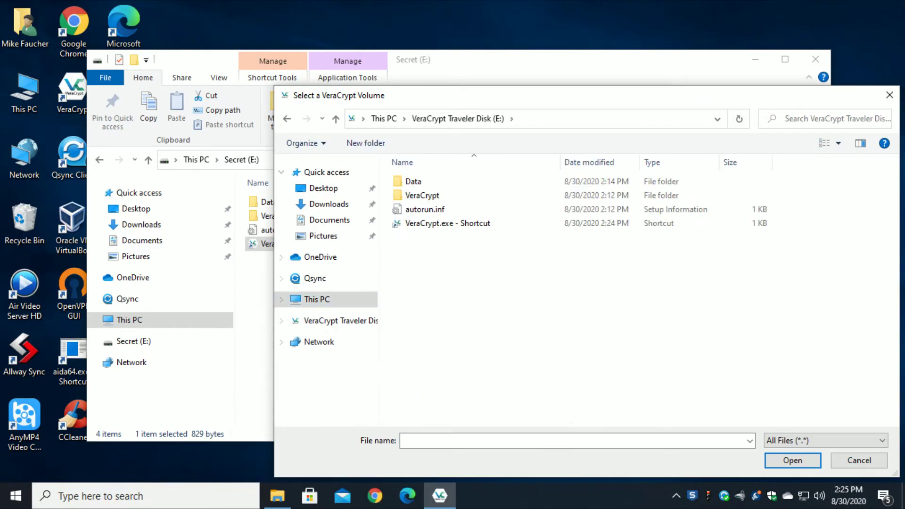
double_click(413, 181)
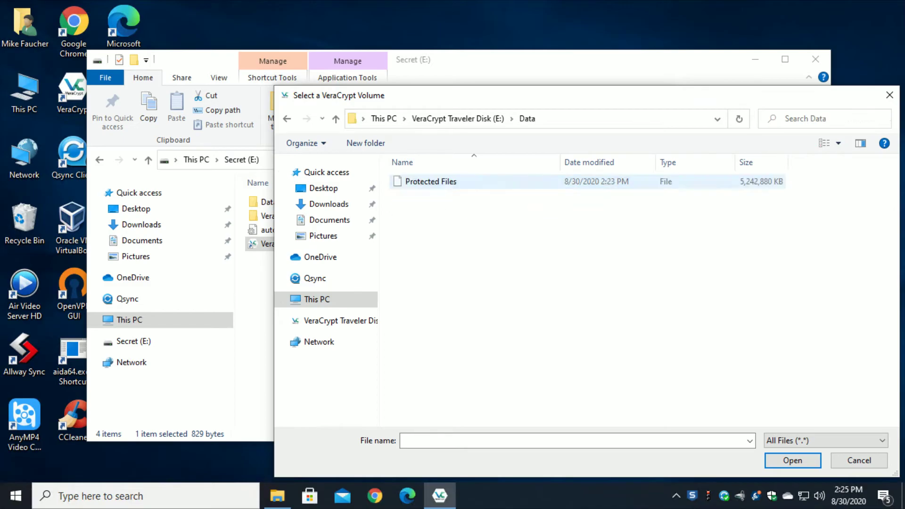
left_click(431, 181)
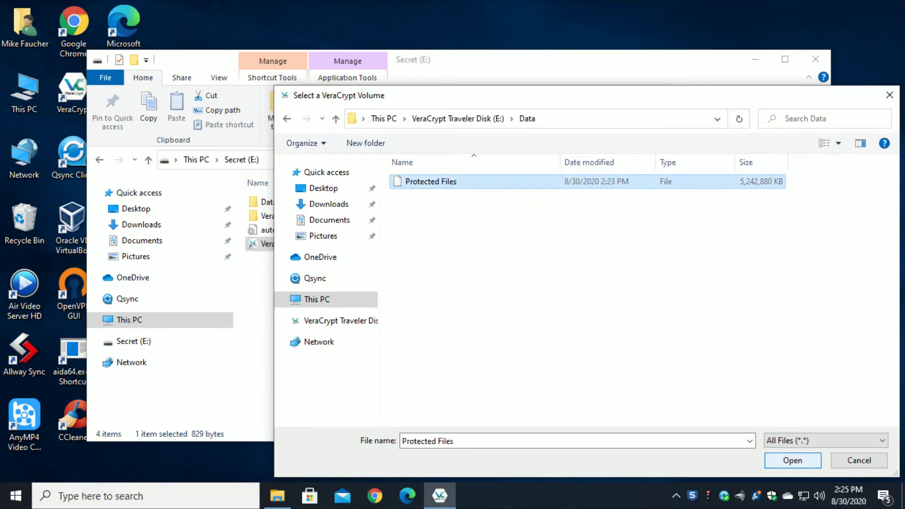
left_click(793, 460)
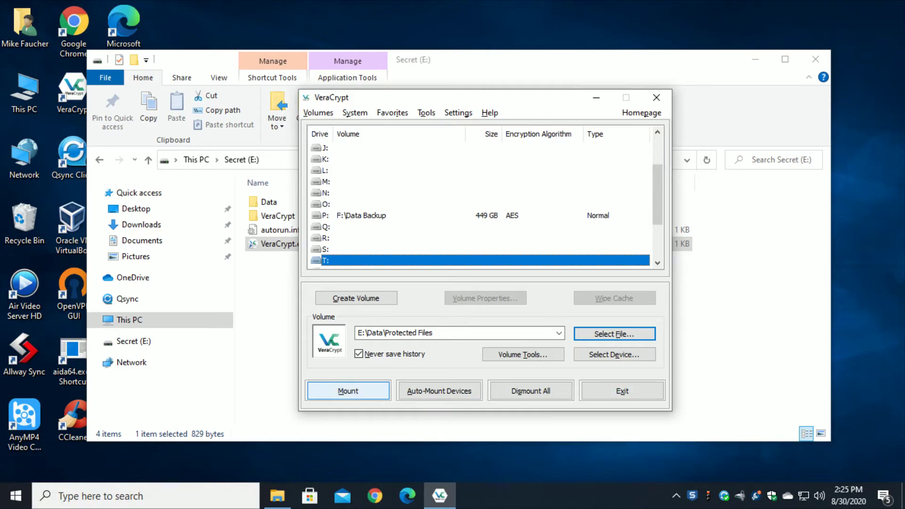
Mount the container as drive T: using the volume password
left_click(348, 391)
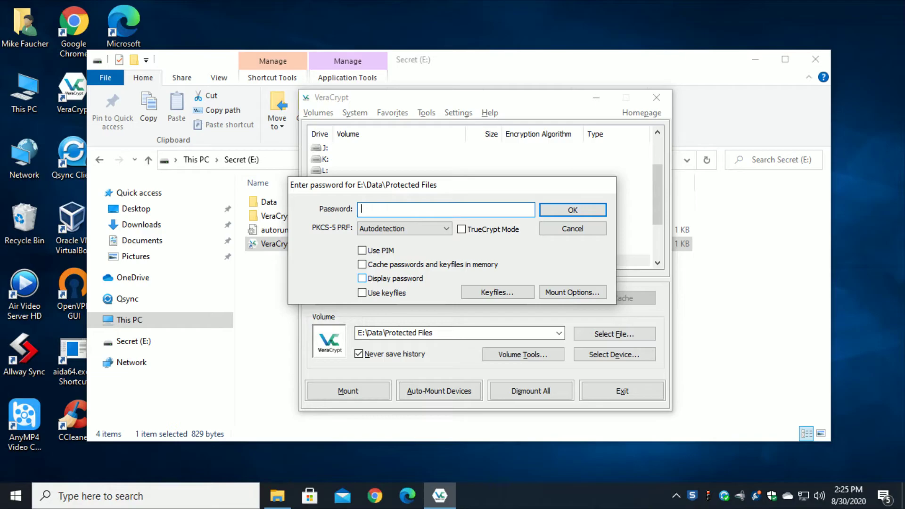
type("•••••••••••")
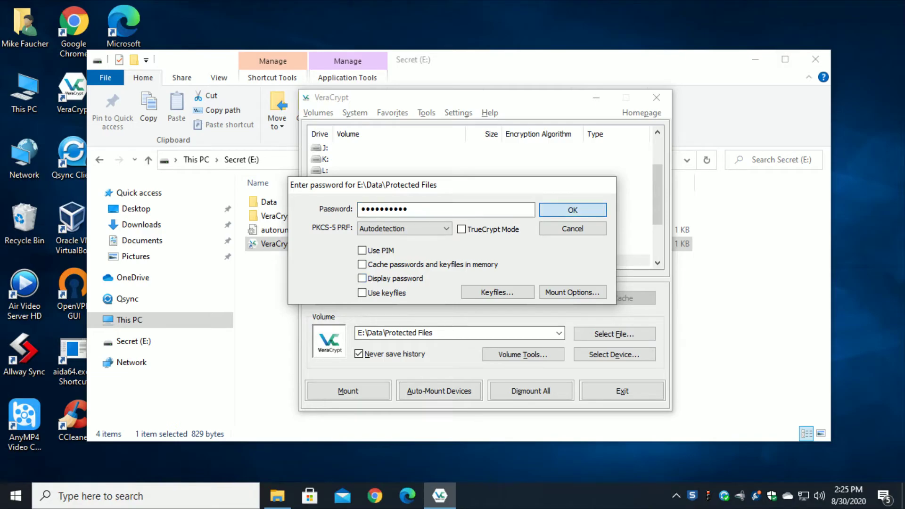
key("Return")
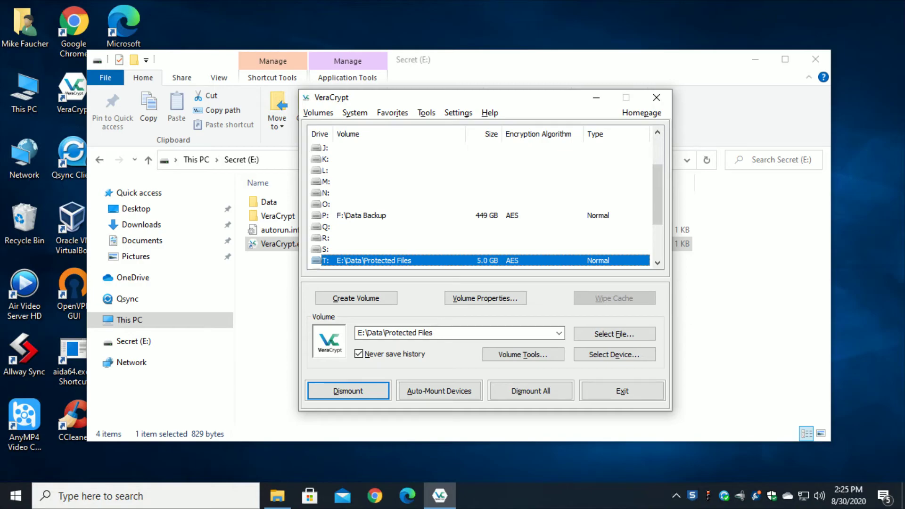
Close VeraCrypt, check that Local Disk (T:) opens empty, then reopen VeraCrypt from the tray icon
left_click(656, 98)
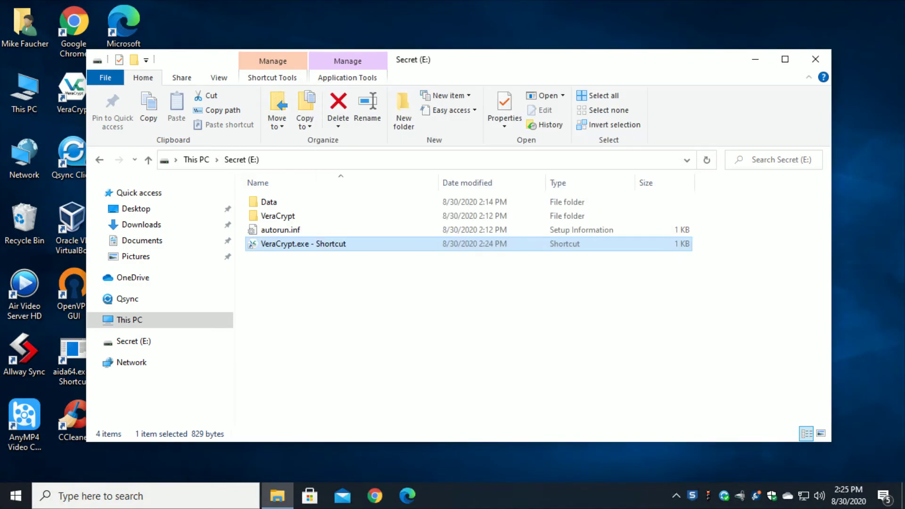
key("alt+Up")
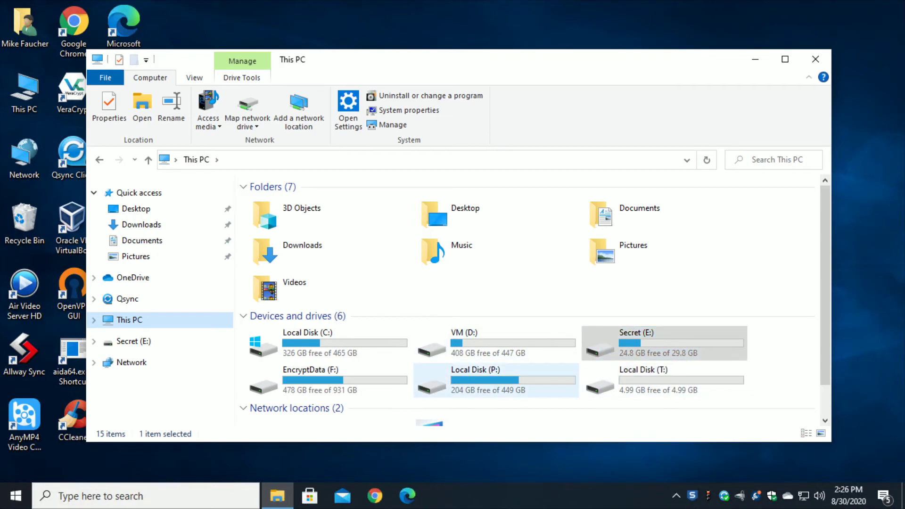
double_click(659, 380)
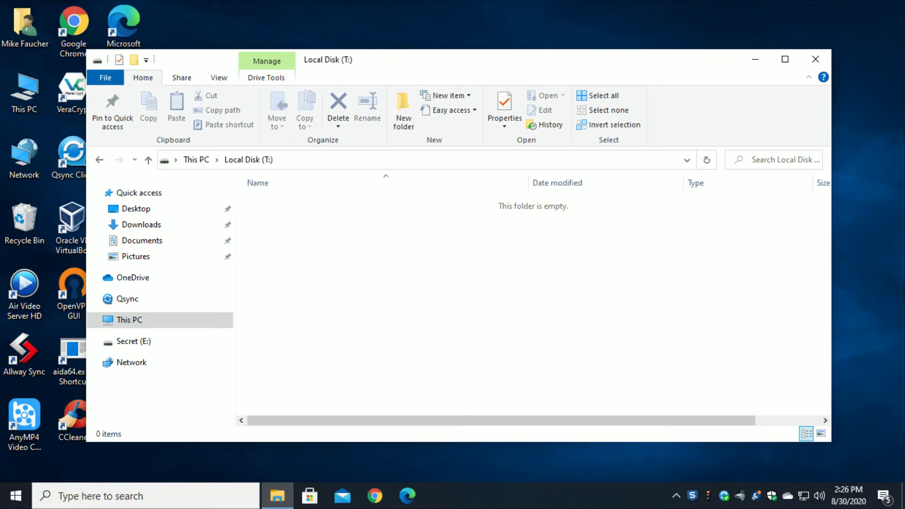
left_click(815, 59)
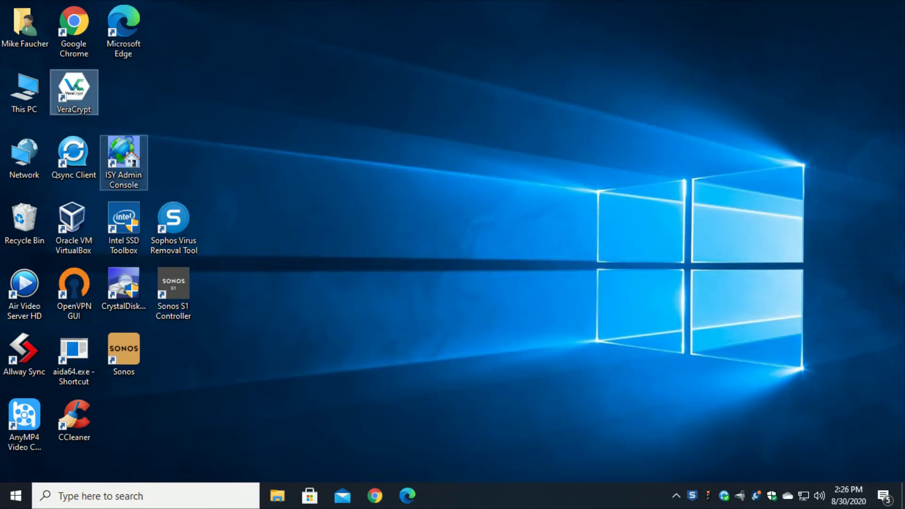
double_click(740, 495)
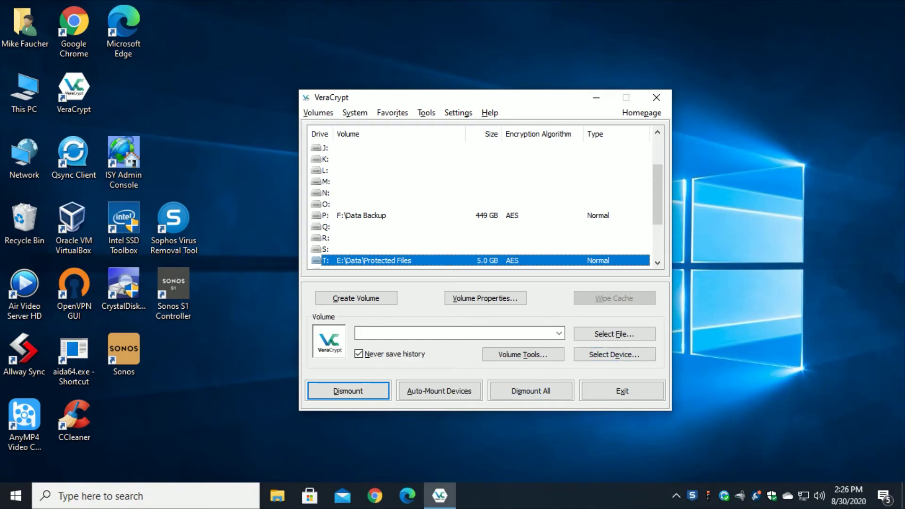
Dismount drive T:, close VeraCrypt, and eject Secret (E:) from This PC
left_click(348, 391)
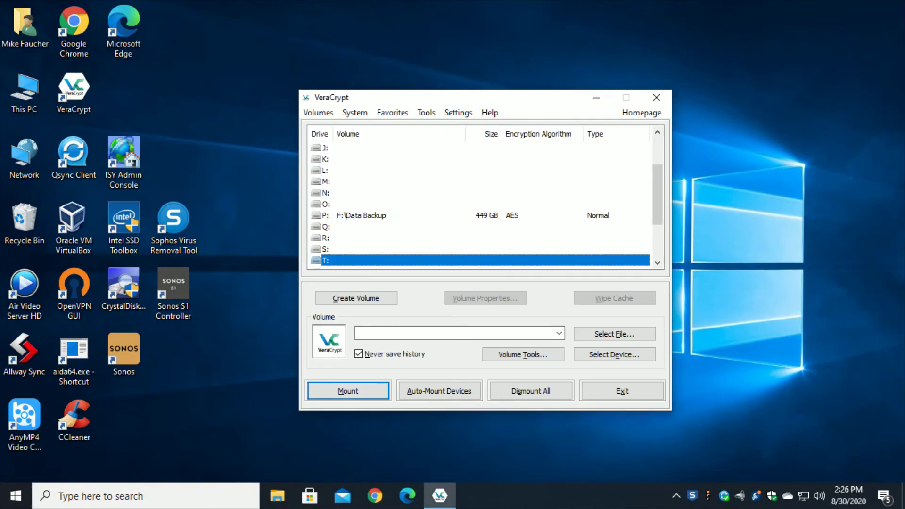
left_click(656, 97)
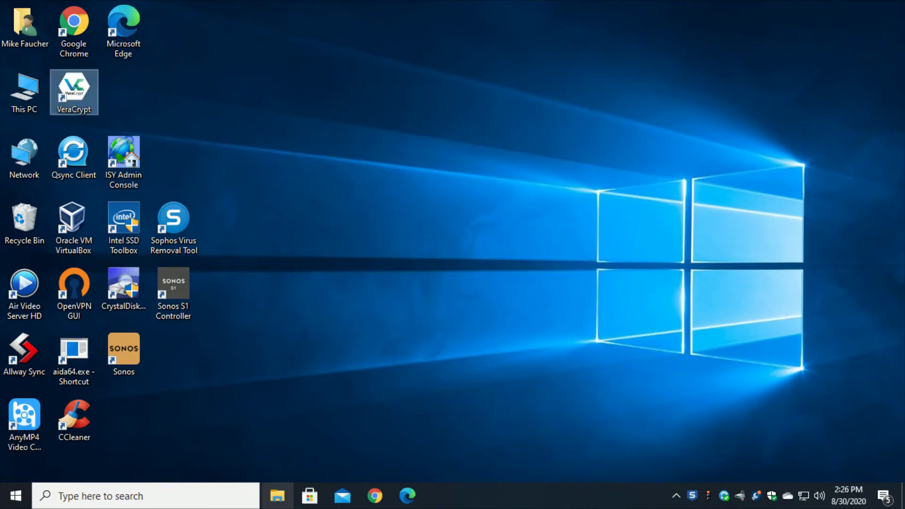
left_click(277, 495)
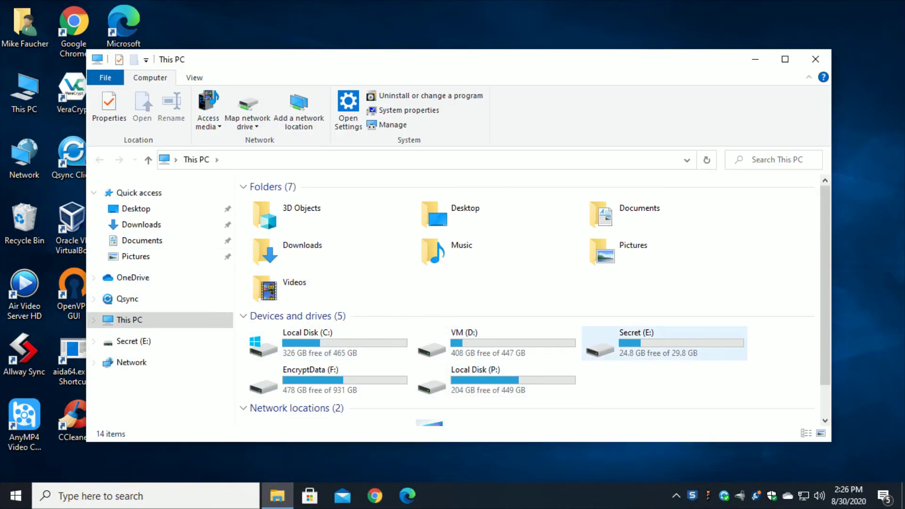
left_click(634, 339)
right_click(645, 335)
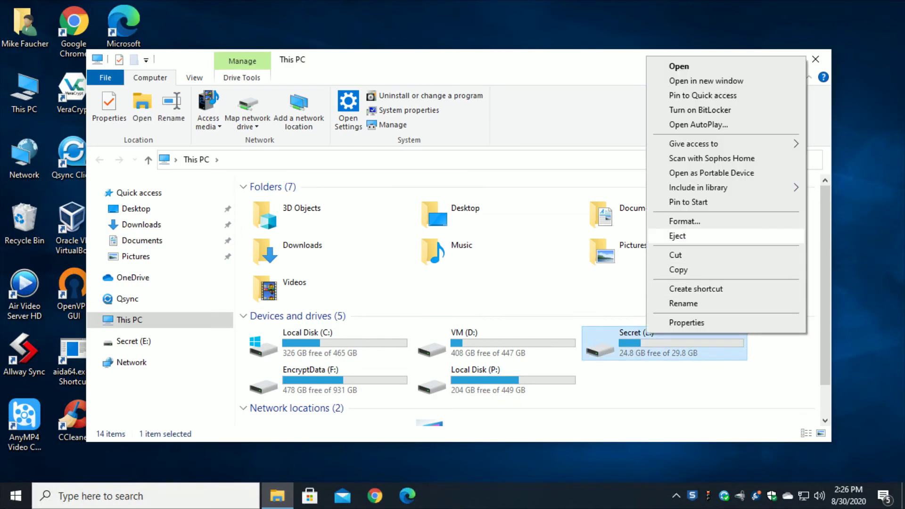
left_click(679, 236)
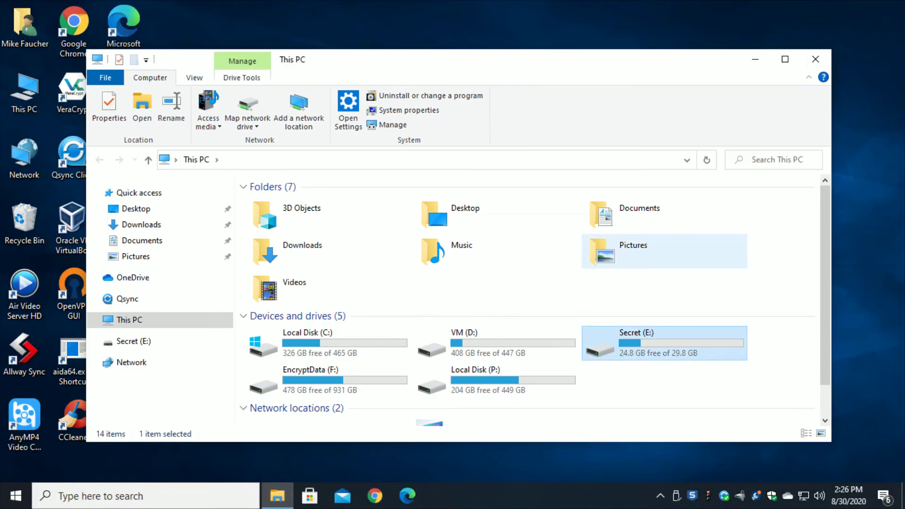